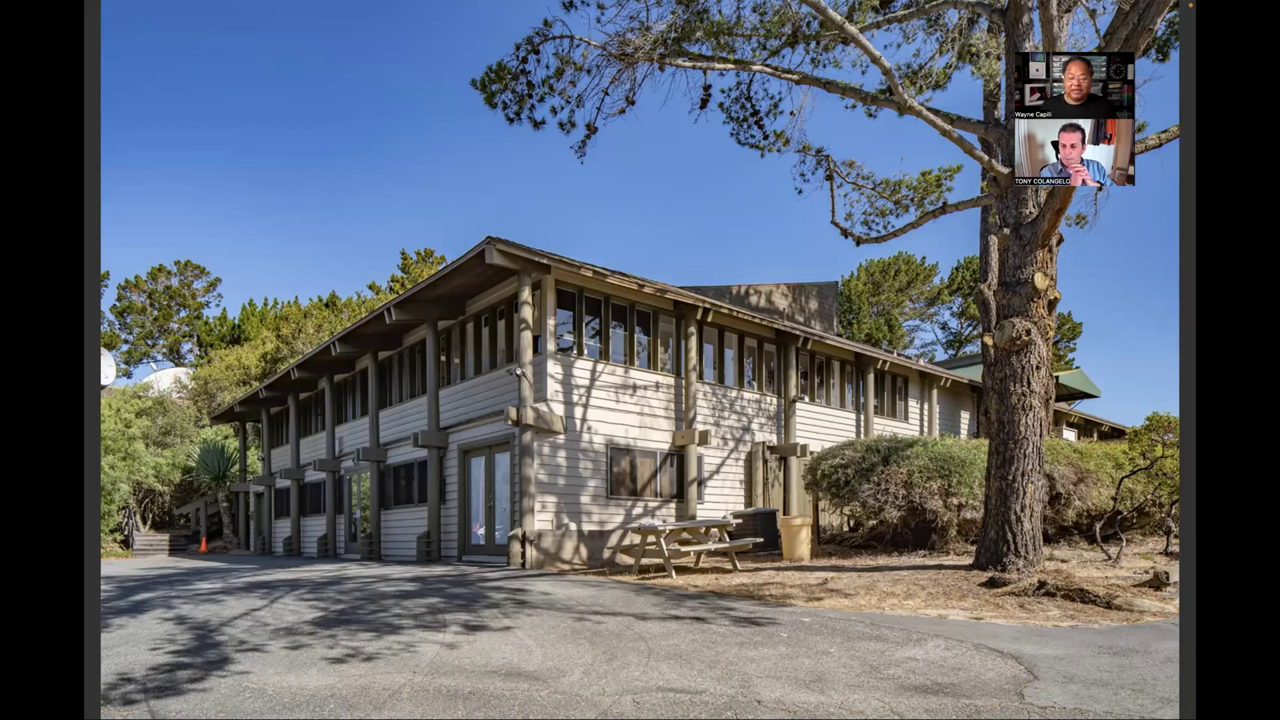
Straighten the building in I7C07019.ARW with the Vertical Upright correction and crop away the transparent edges, keeping the original aspect ratio.
{"action": "key", "text": "super+Tab"}
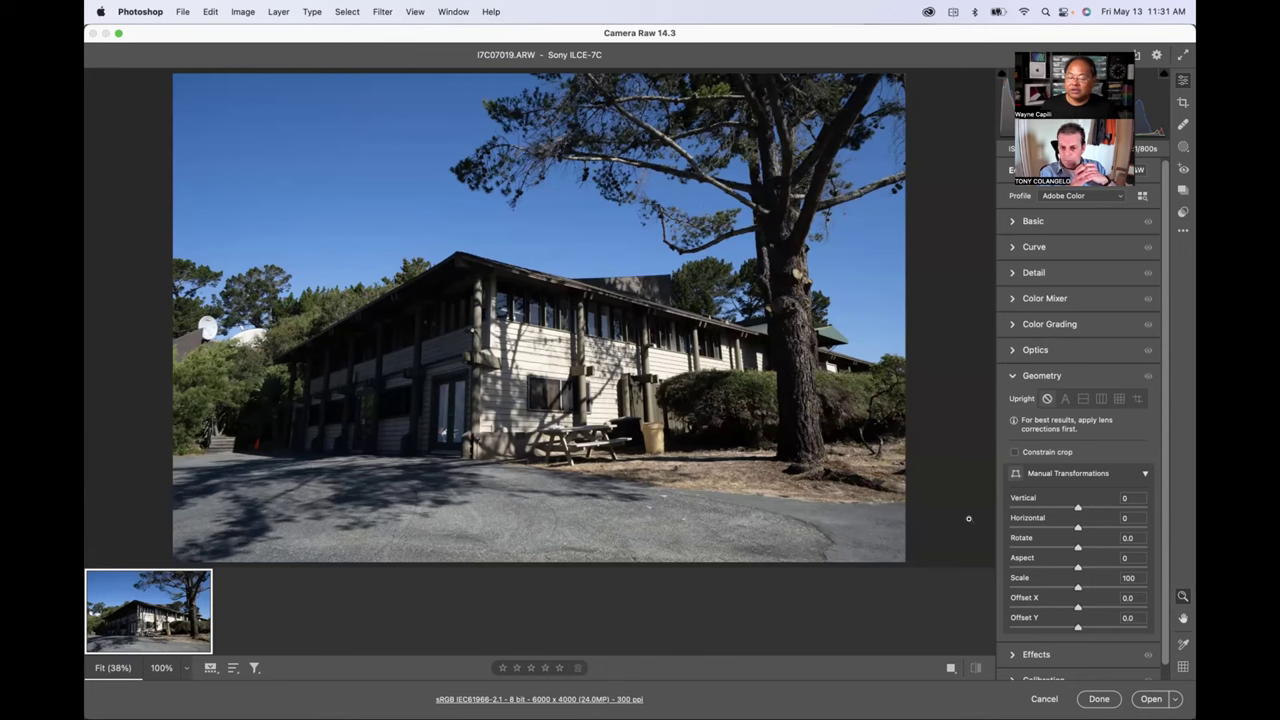
{"action": "left_click", "coordinate": [1101, 399]}
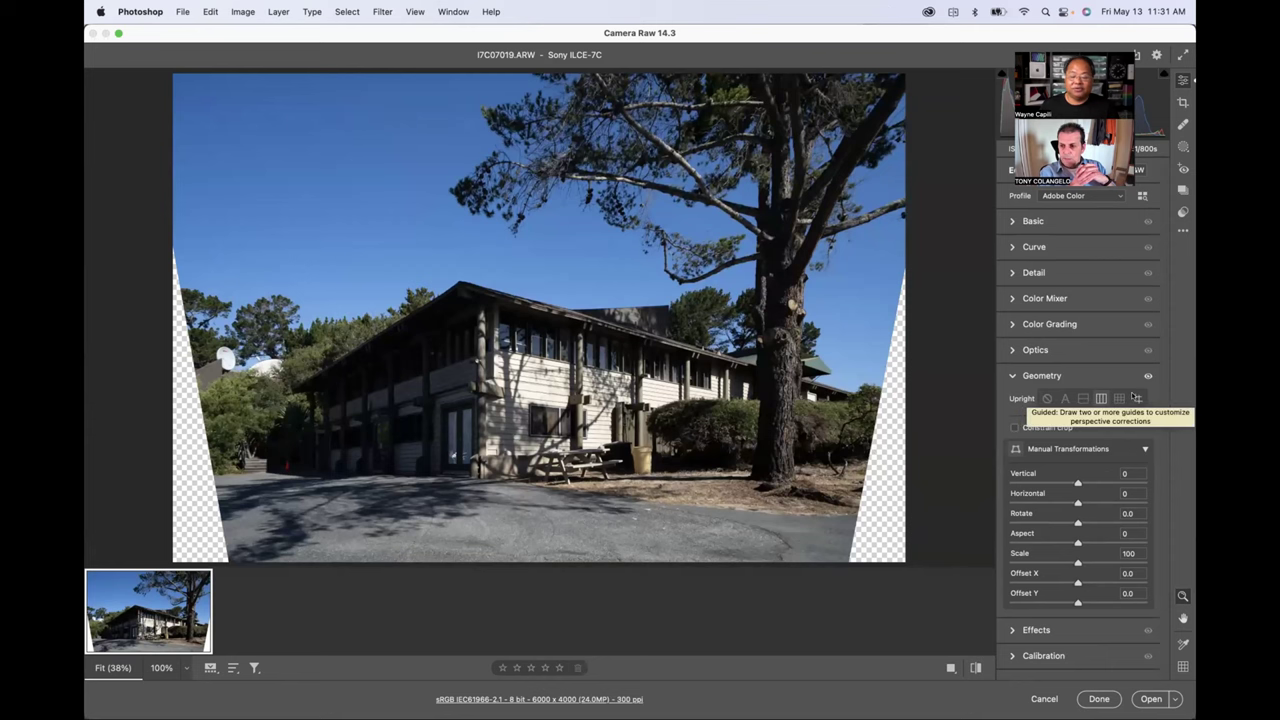
{"action": "key", "text": "c"}
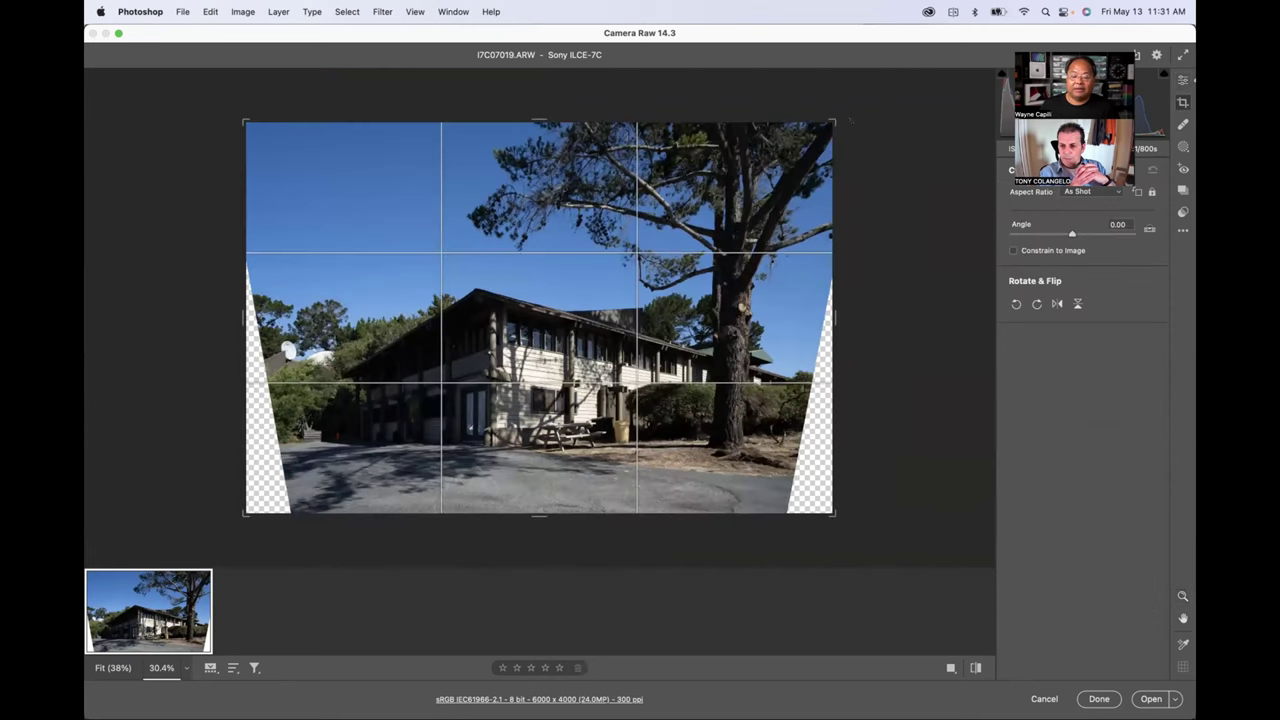
{"action": "left_click_drag", "start_coordinate": [833, 122], "coordinate": [655, 232]}
{"action": "key", "text": "Return"}
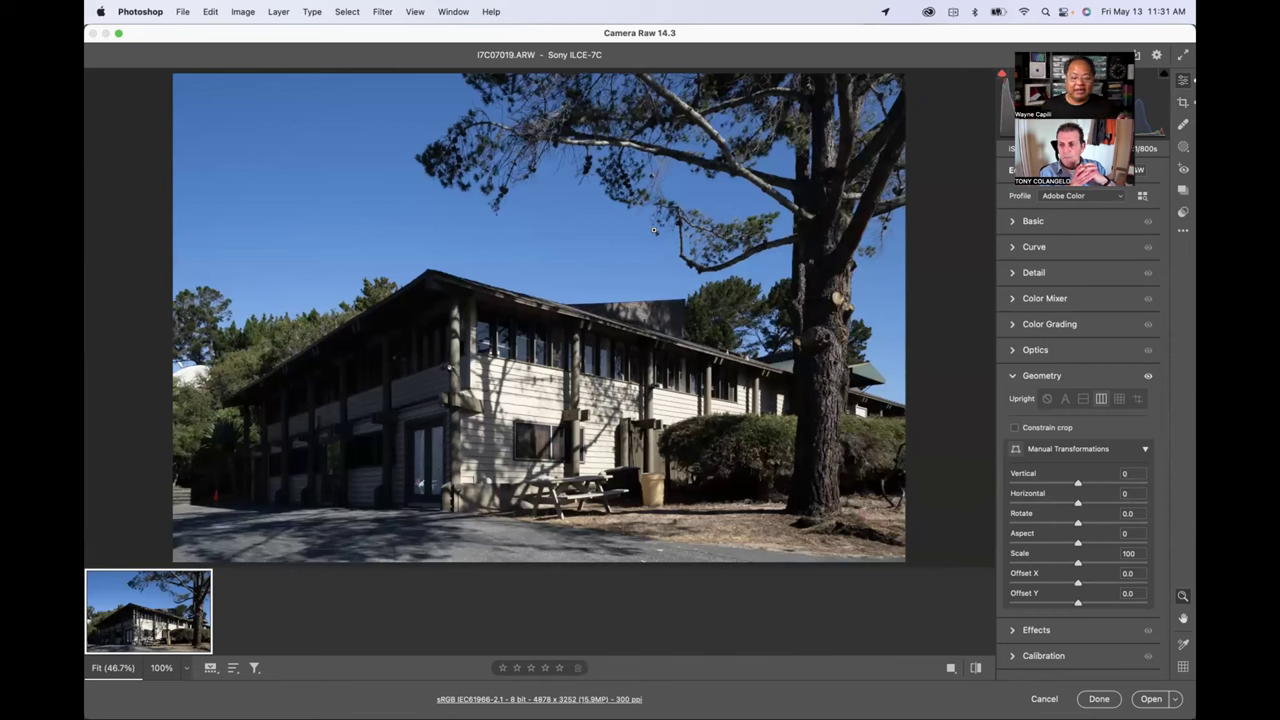
Open the corrected photo in Photoshop and copy its image as a new layer over the 24mm TS Shifted.ARW photo.
{"action": "left_click", "coordinate": [1143, 698]}
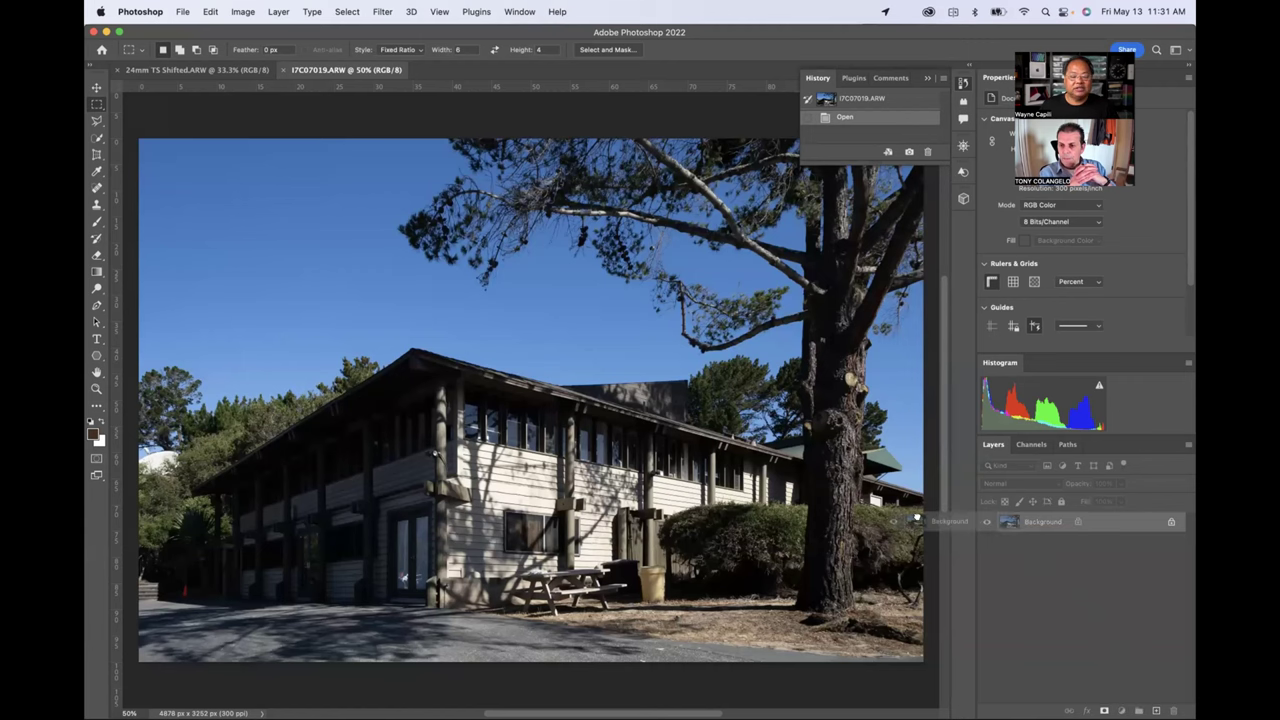
{"action": "left_click", "coordinate": [222, 66]}
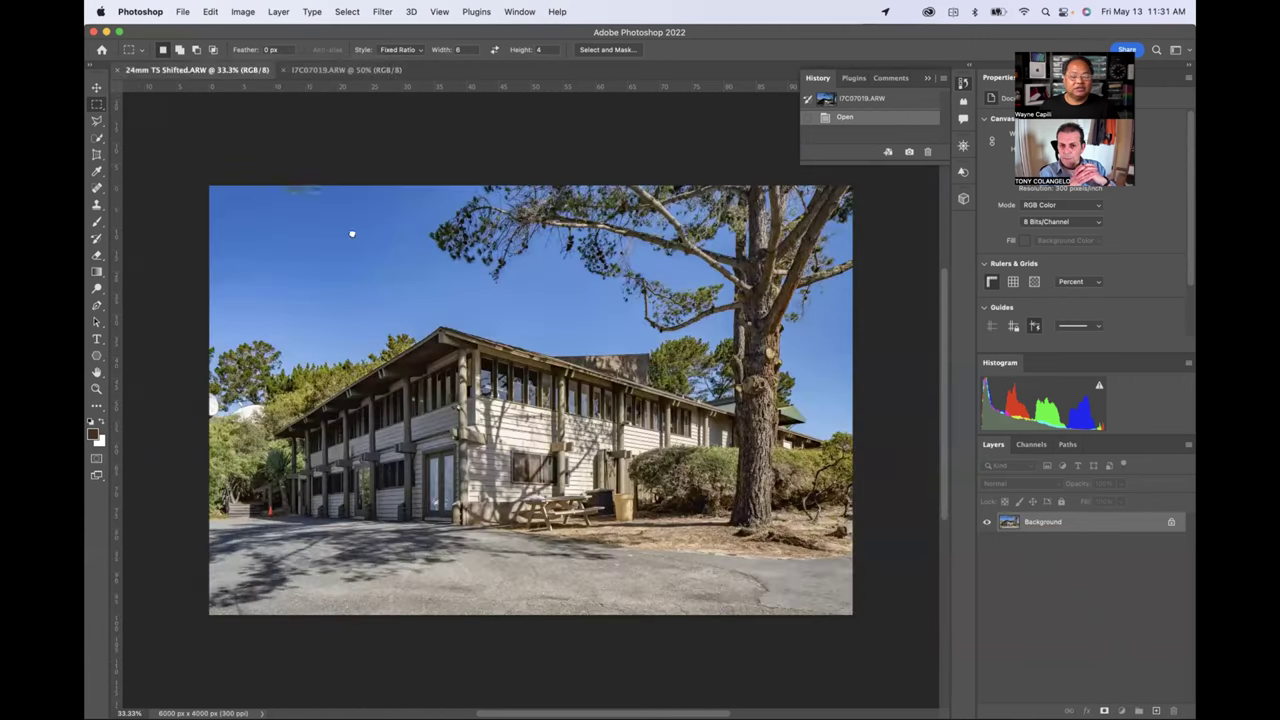
{"action": "left_click_drag", "start_coordinate": [490, 389], "coordinate": [490, 392]}
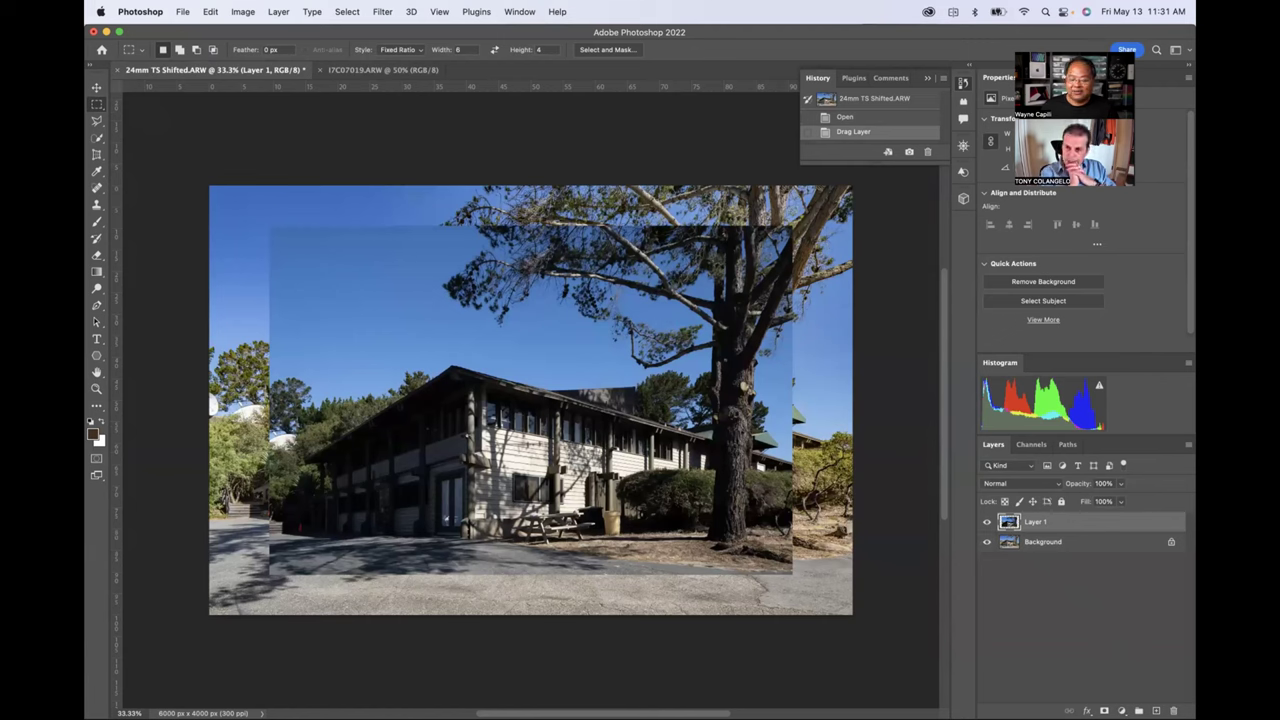
Toggle the overlaid photo's visibility to compare its framing with the tilt-shift shot, leaving the overlay hidden.
{"action": "left_click", "coordinate": [988, 521]}
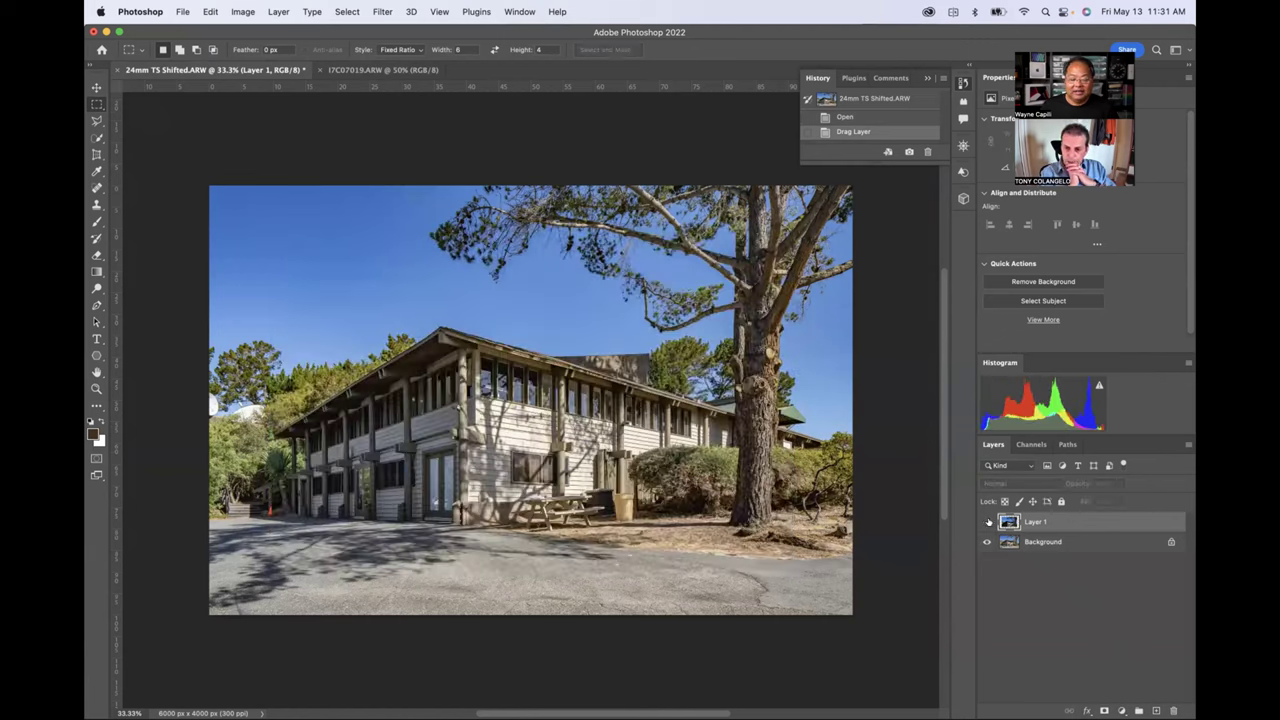
{"action": "left_click", "coordinate": [988, 521]}
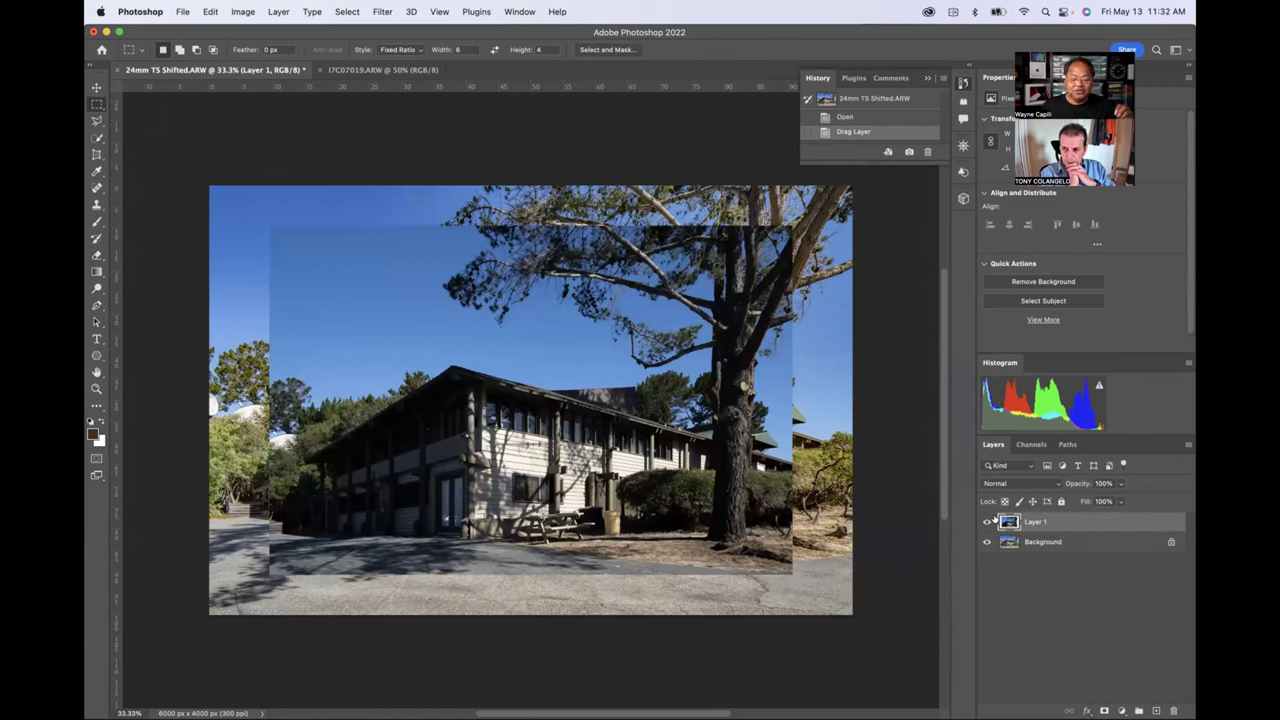
{"action": "left_click", "coordinate": [987, 521]}
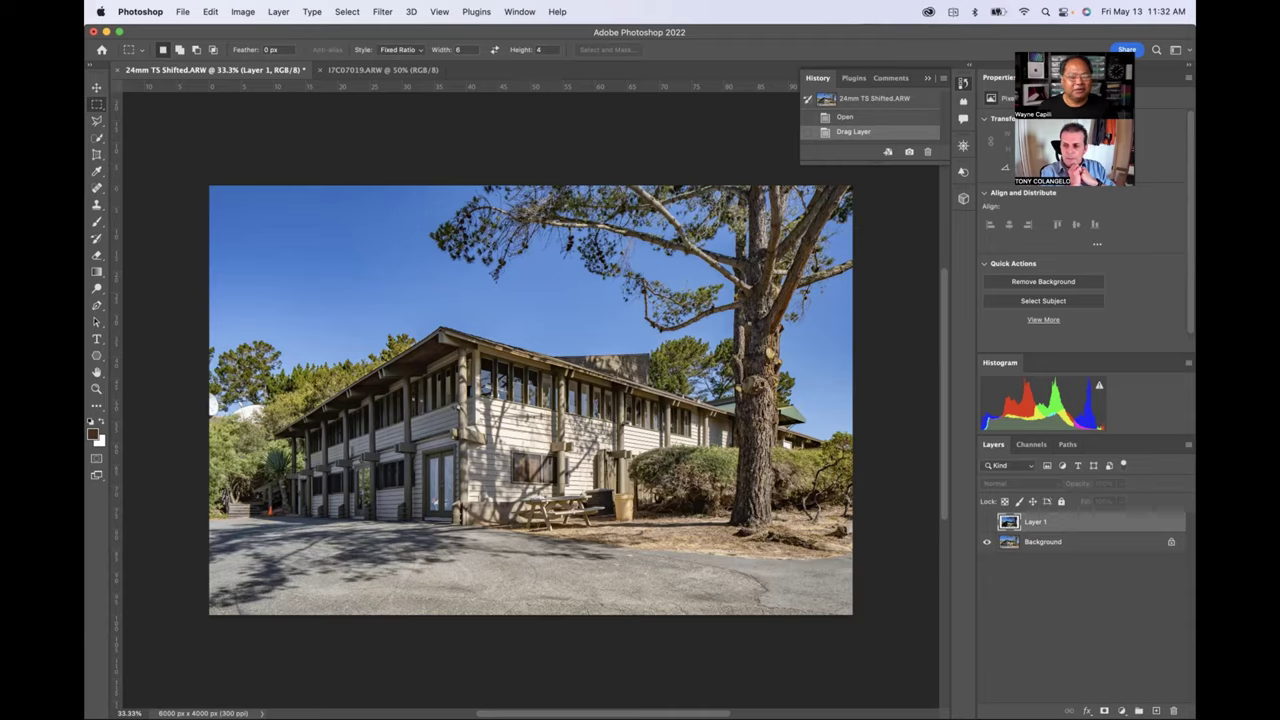
Open I7C04389-2.psd from Adobe Bridge and draw a 6:4 fixed-ratio rectangular selection over most of the kitchen.
{"action": "key", "text": "super+Tab"}
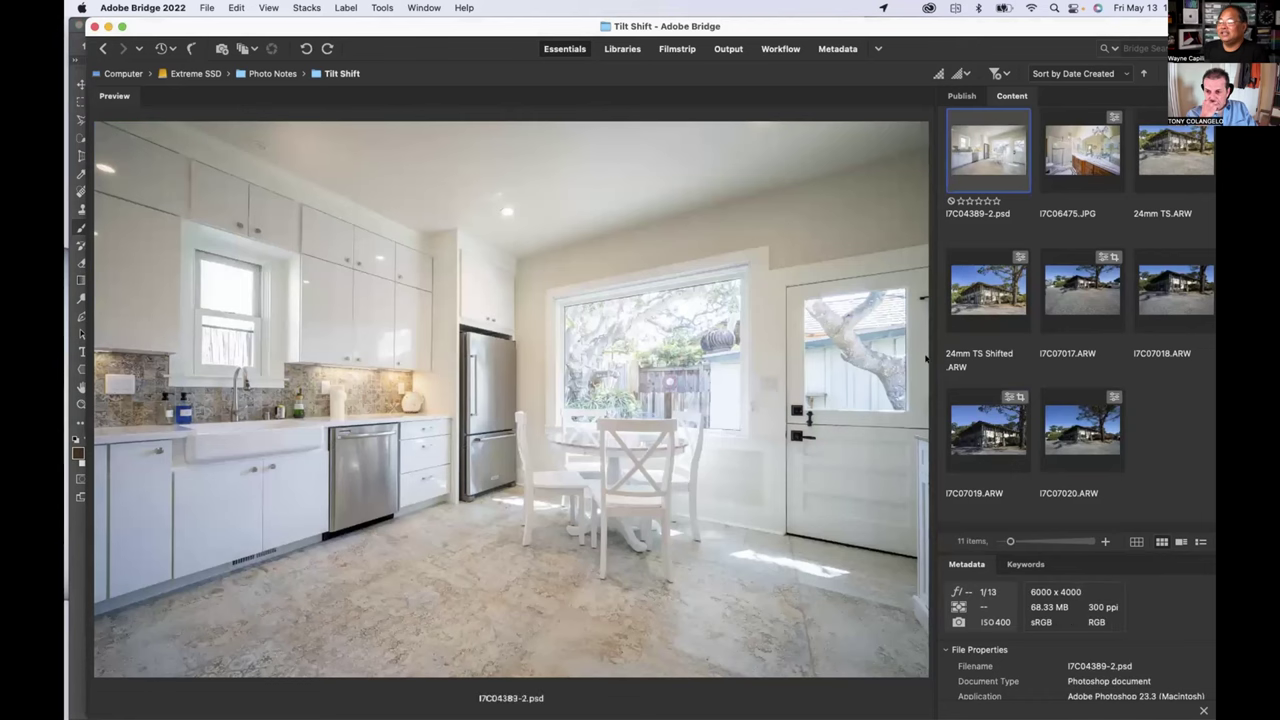
{"action": "key", "text": "super+o"}
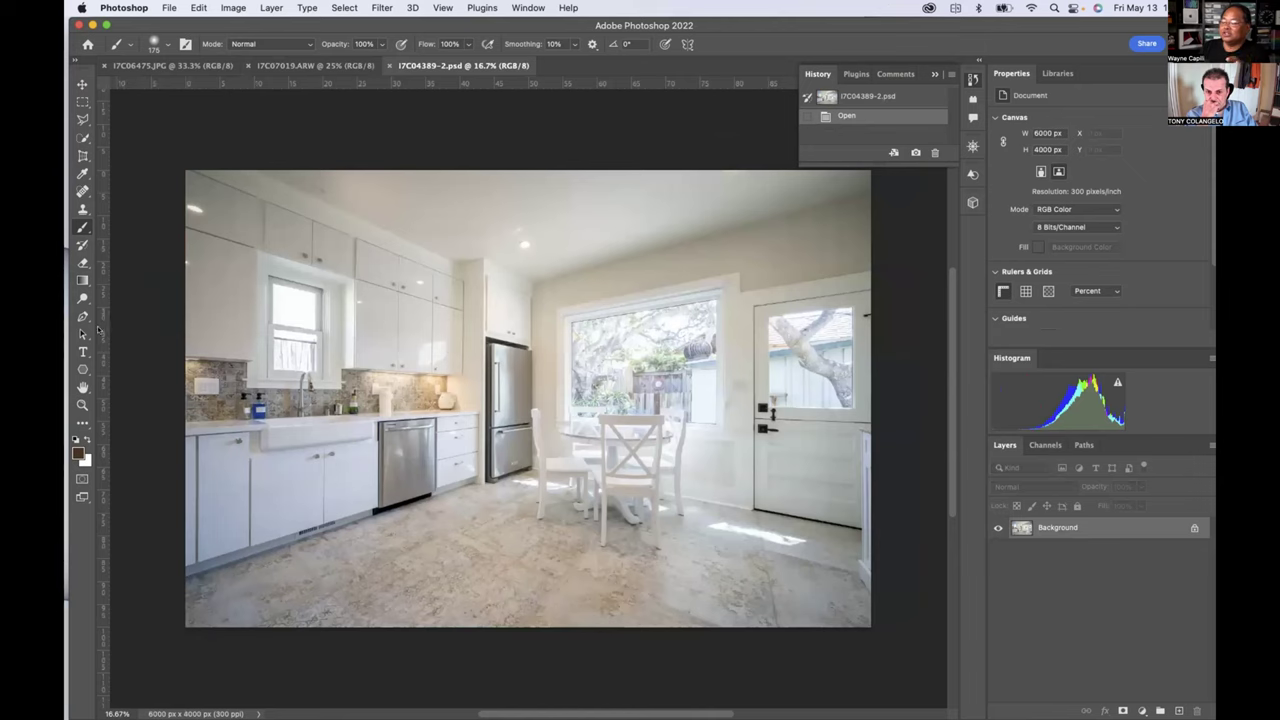
{"action": "left_click", "coordinate": [83, 102]}
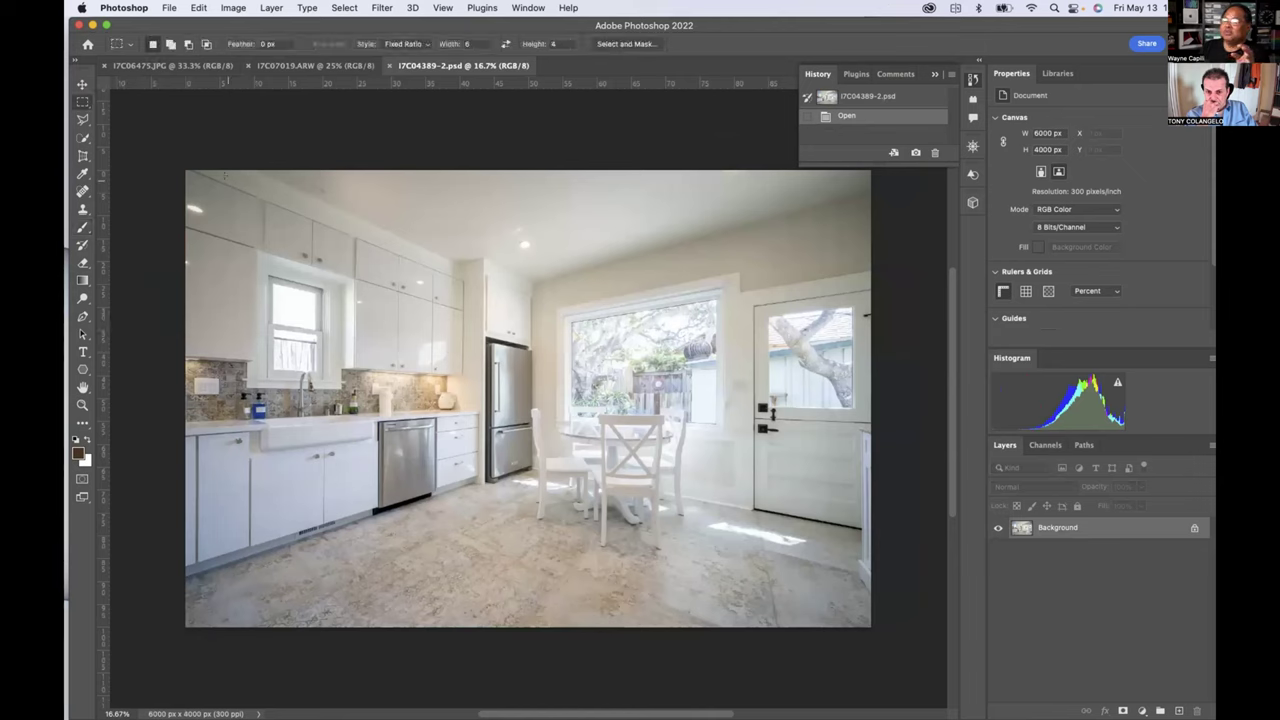
{"action": "left_click_drag", "start_coordinate": [219, 184], "coordinate": [815, 581]}
Reposition the rectangular selection to try different kitchen framings and crop the image to it.
{"action": "mouse_move", "coordinate": [626, 439]}
{"action": "left_mouse_down"}
{"action": "mouse_move", "coordinate": [641, 457]}
{"action": "mouse_move", "coordinate": [641, 436]}
{"action": "left_mouse_up"}
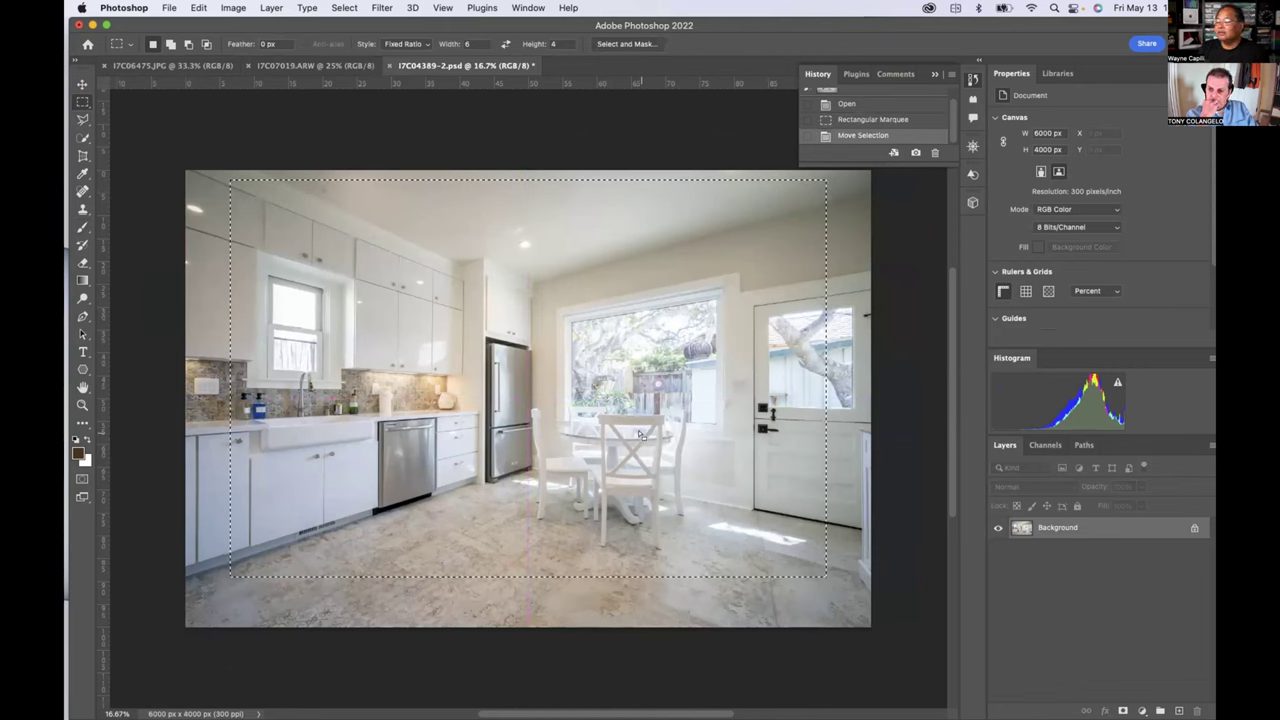
{"action": "left_click_drag", "start_coordinate": [593, 360], "coordinate": [587, 401]}
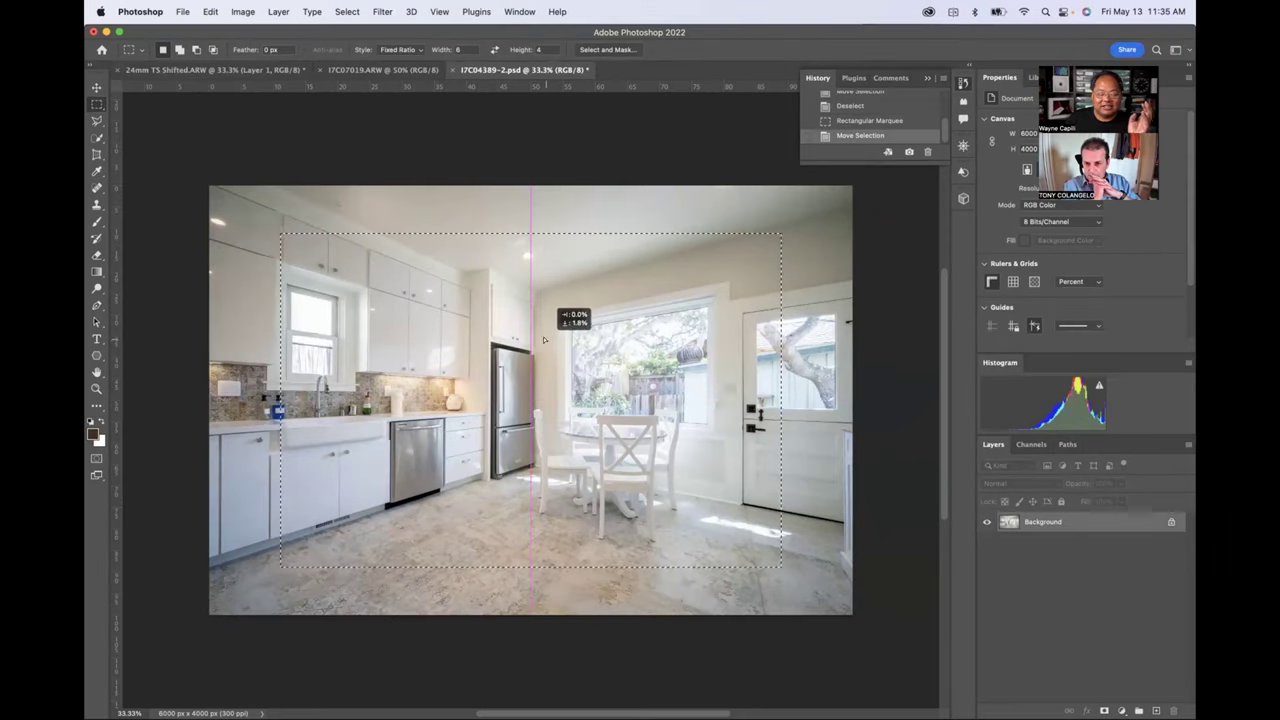
{"action": "mouse_move", "coordinate": [550, 345]}
{"action": "left_mouse_down"}
{"action": "mouse_move", "coordinate": [537, 307]}
{"action": "mouse_move", "coordinate": [540, 342]}
{"action": "mouse_move", "coordinate": [555, 304]}
{"action": "mouse_move", "coordinate": [540, 302]}
{"action": "mouse_move", "coordinate": [532, 327]}
{"action": "mouse_move", "coordinate": [567, 337]}
{"action": "left_mouse_up"}
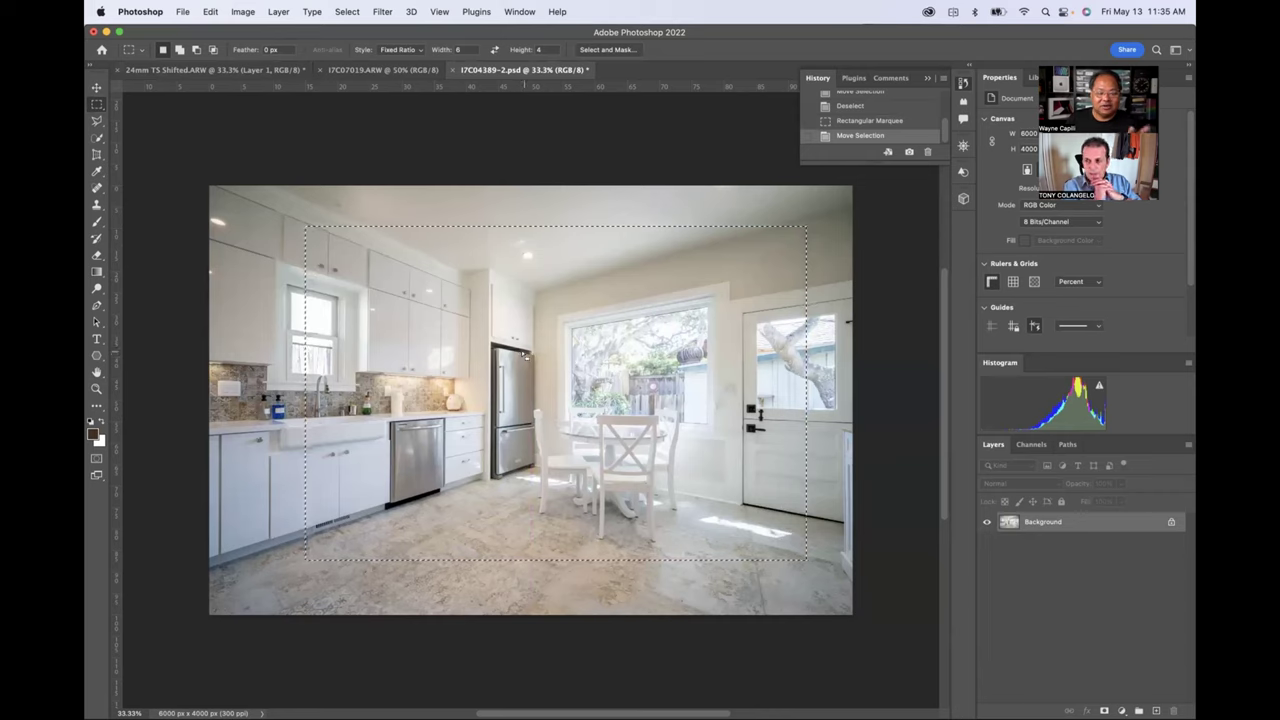
{"action": "left_click", "coordinate": [238, 13]}
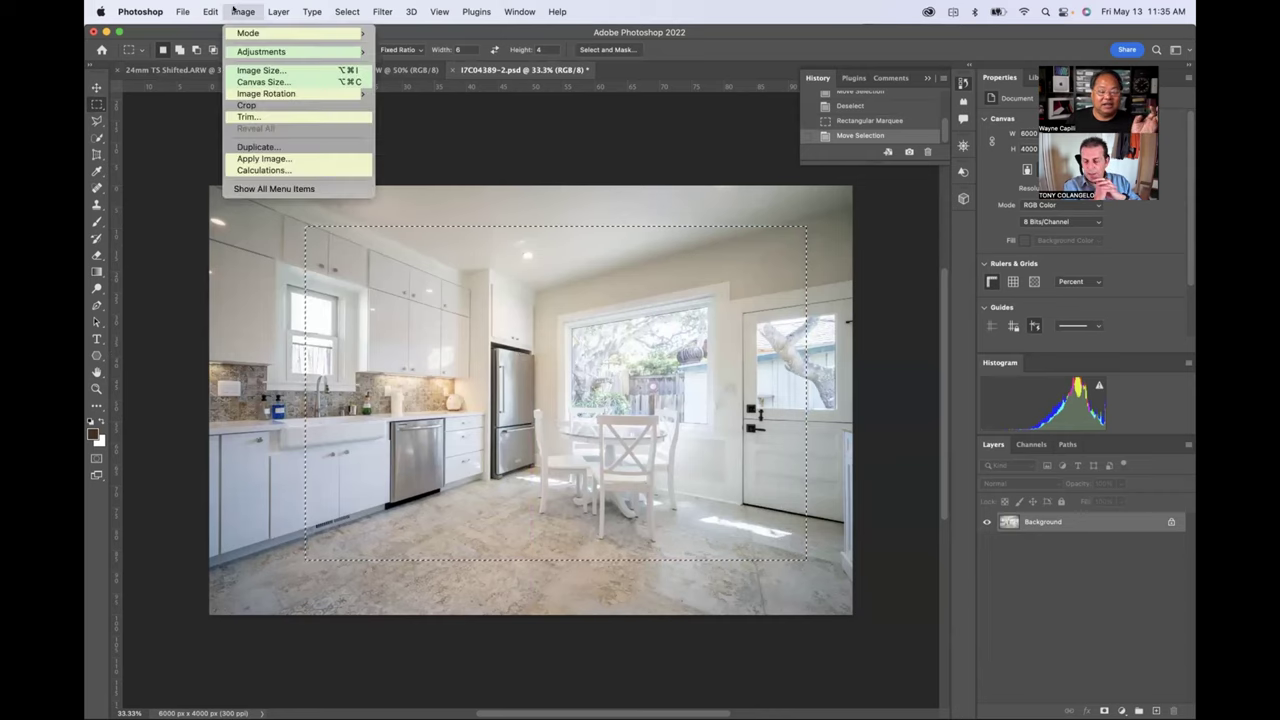
{"action": "left_click", "coordinate": [246, 105]}
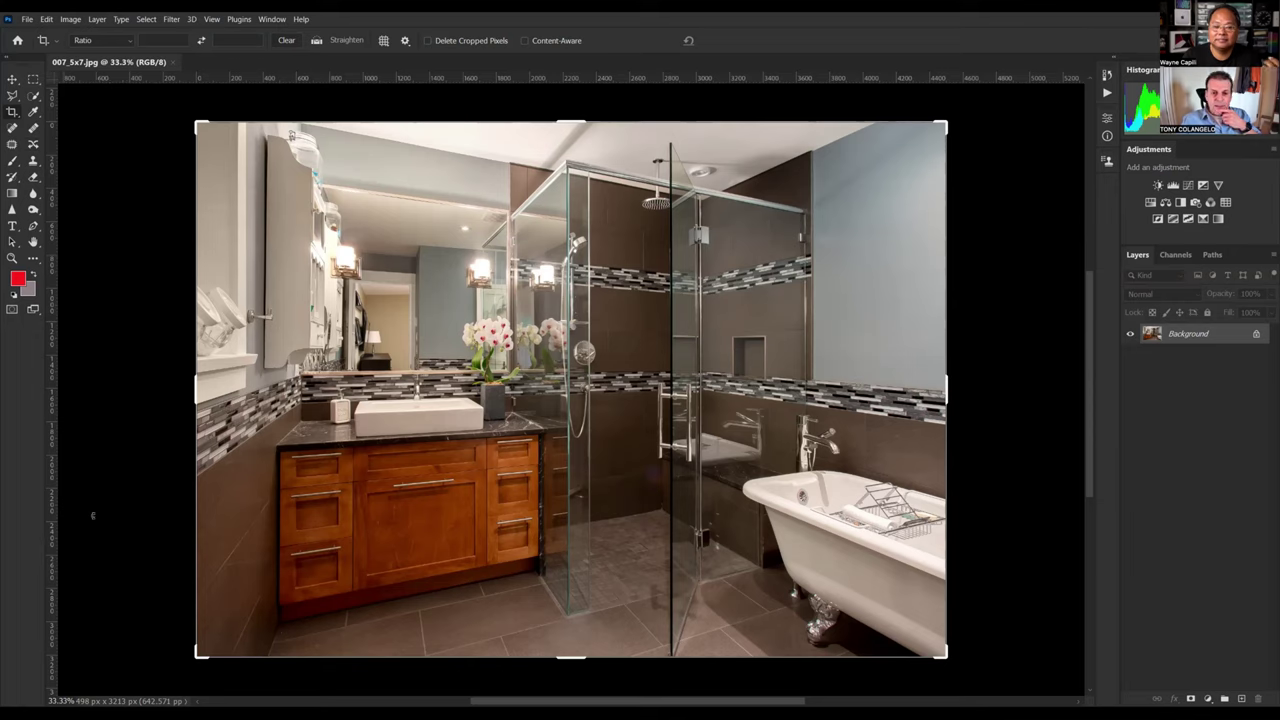
Mark two spots on the front of the wooden vanity with short red brush strokes.
{"action": "key", "text": "b"}
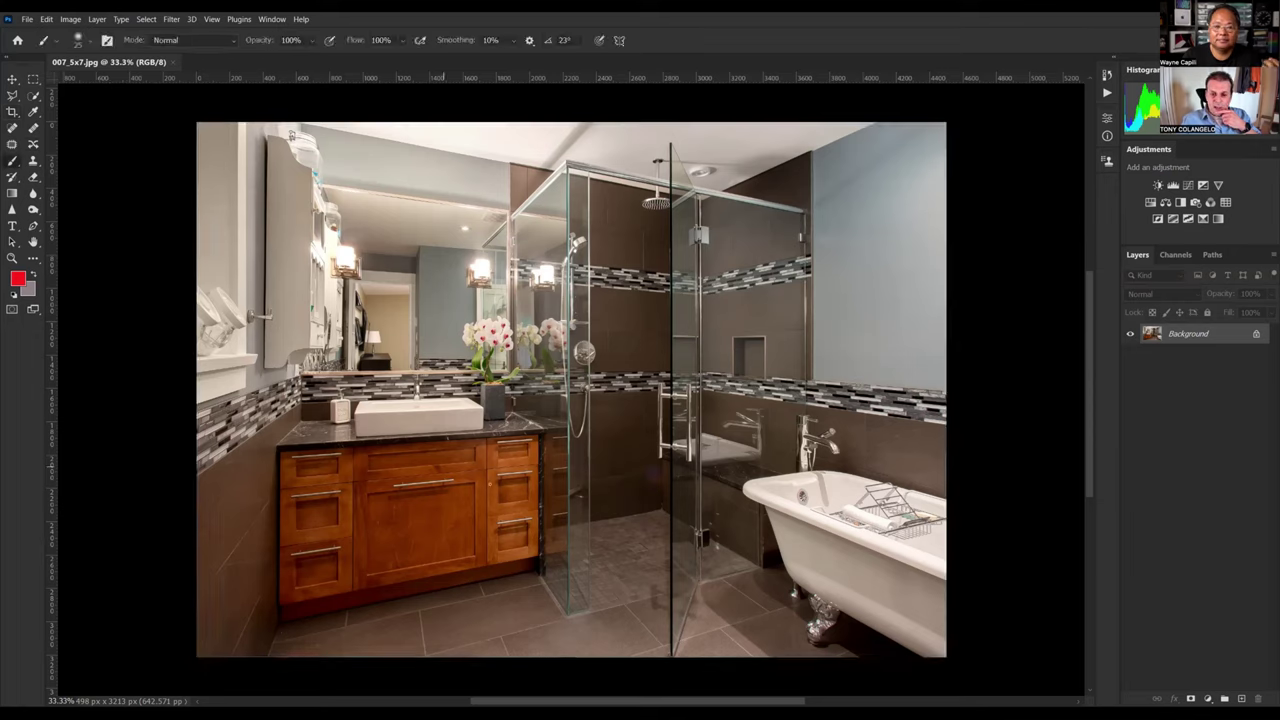
{"action": "mouse_move", "coordinate": [490, 517]}
{"action": "left_mouse_down"}
{"action": "mouse_move", "coordinate": [491, 565]}
{"action": "mouse_move", "coordinate": [534, 558]}
{"action": "mouse_move", "coordinate": [535, 520]}
{"action": "mouse_move", "coordinate": [486, 518]}
{"action": "left_mouse_up"}
{"action": "mouse_move", "coordinate": [280, 548]}
{"action": "left_mouse_down"}
{"action": "mouse_move", "coordinate": [356, 537]}
{"action": "mouse_move", "coordinate": [352, 592]}
{"action": "mouse_move", "coordinate": [280, 606]}
{"action": "mouse_move", "coordinate": [278, 549]}
{"action": "left_mouse_up"}
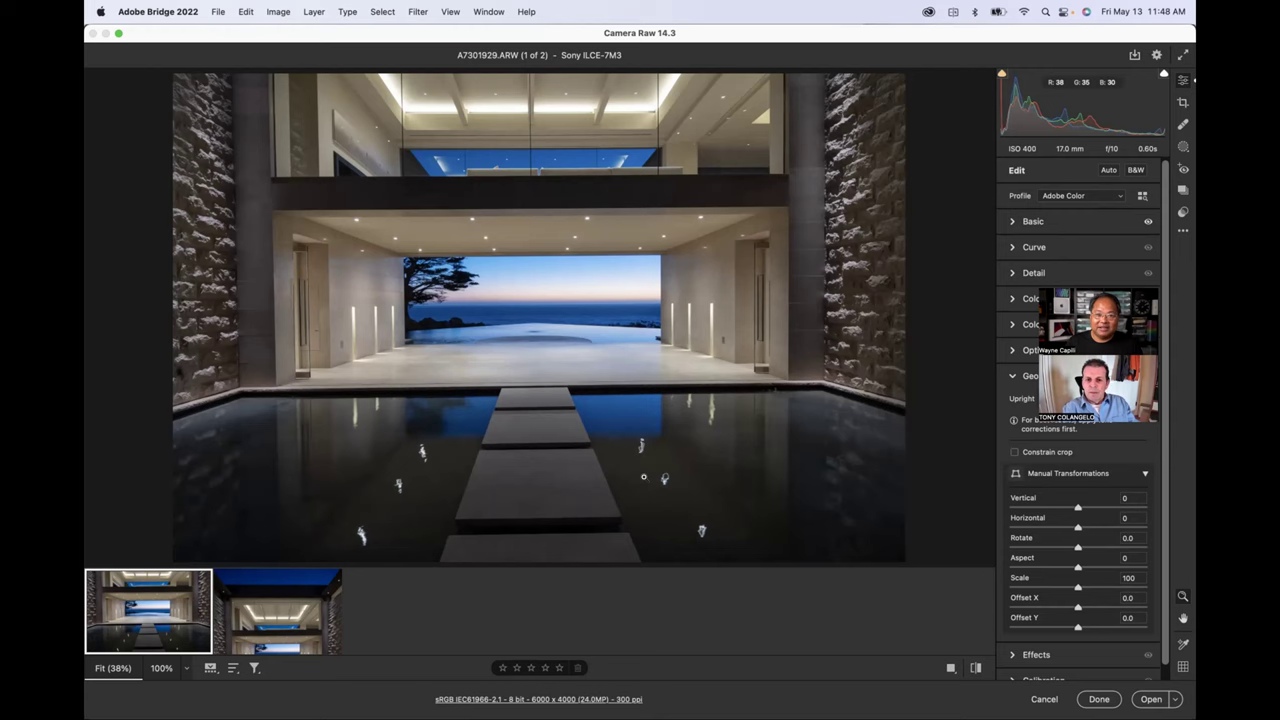
Compare the lower and upper frames A7301929.ARW and A7301930.ARW, select both, and finish their raw editing without opening them.
{"action": "key", "text": "Right"}
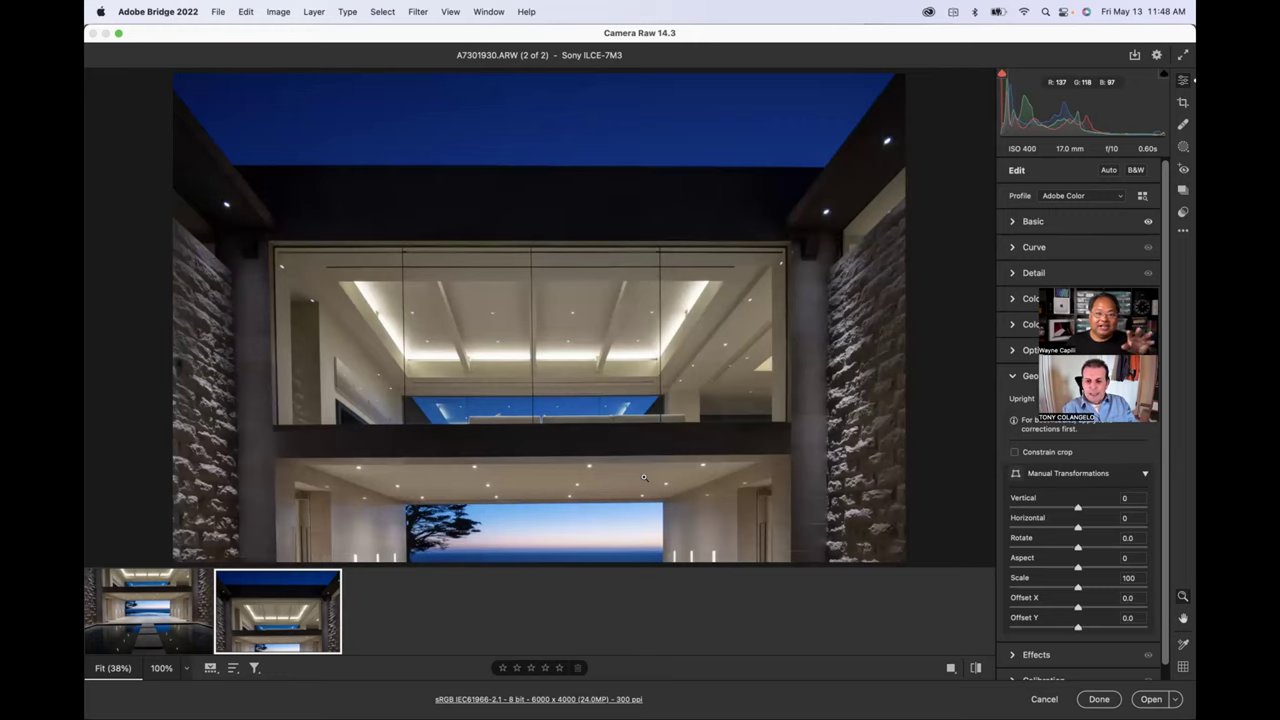
{"action": "key", "text": "Left"}
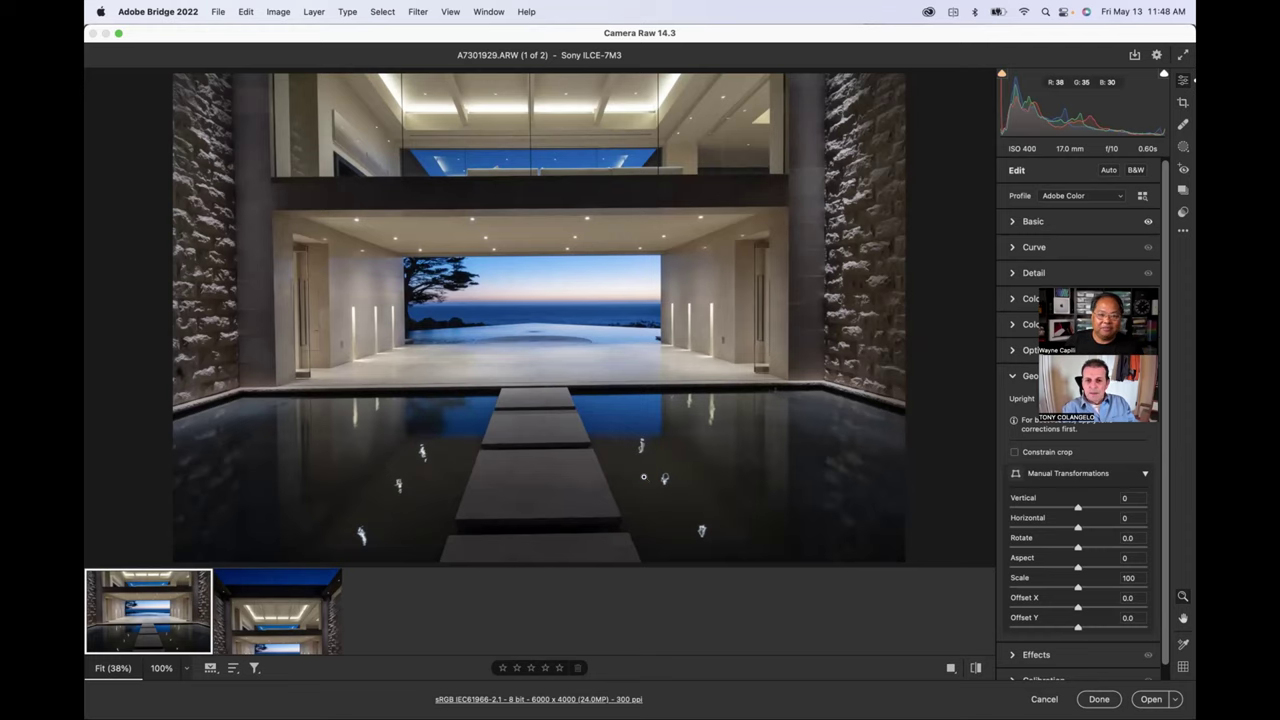
{"action": "key", "text": "Right"}
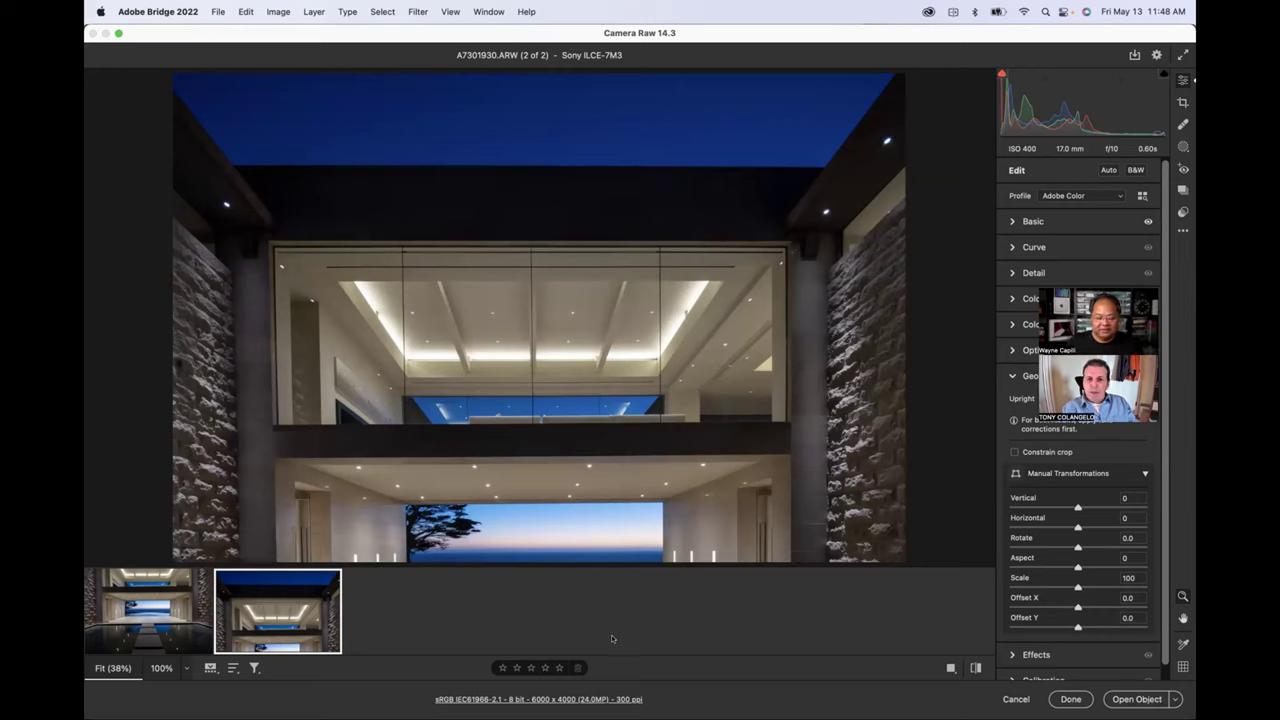
{"action": "left_click", "coordinate": [180, 625], "text": "shift"}
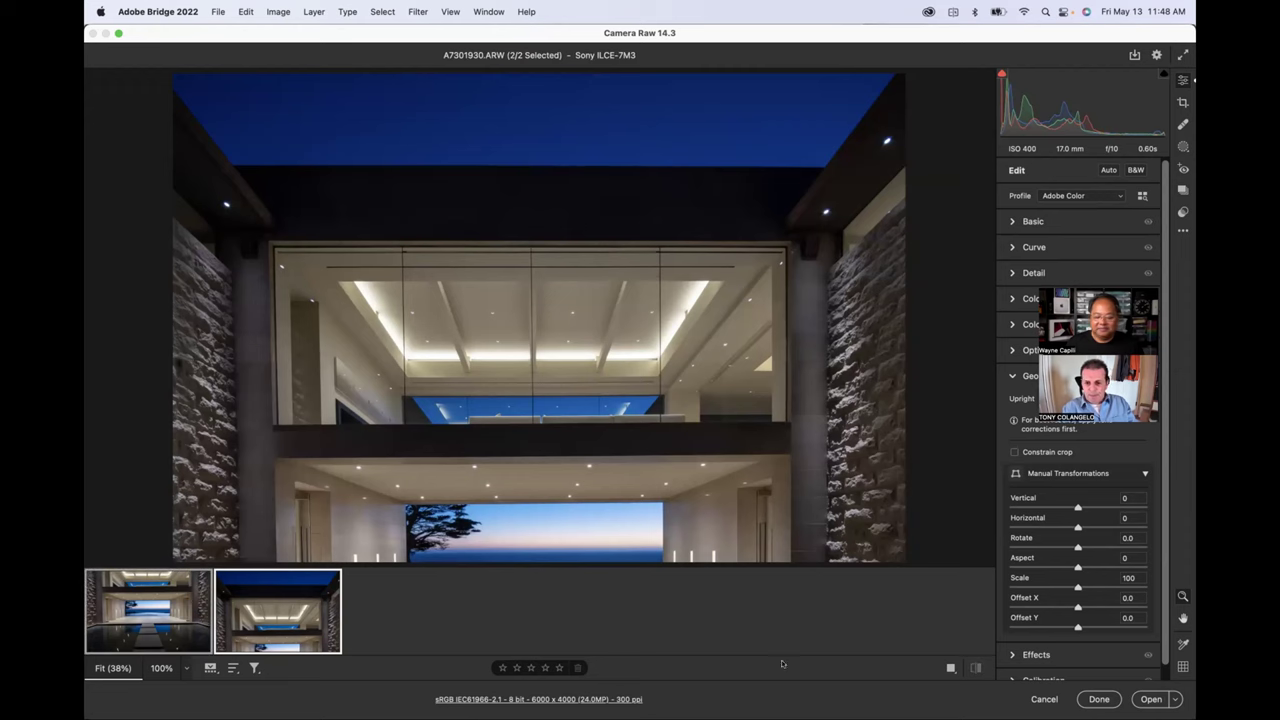
{"action": "left_click", "coordinate": [1099, 699]}
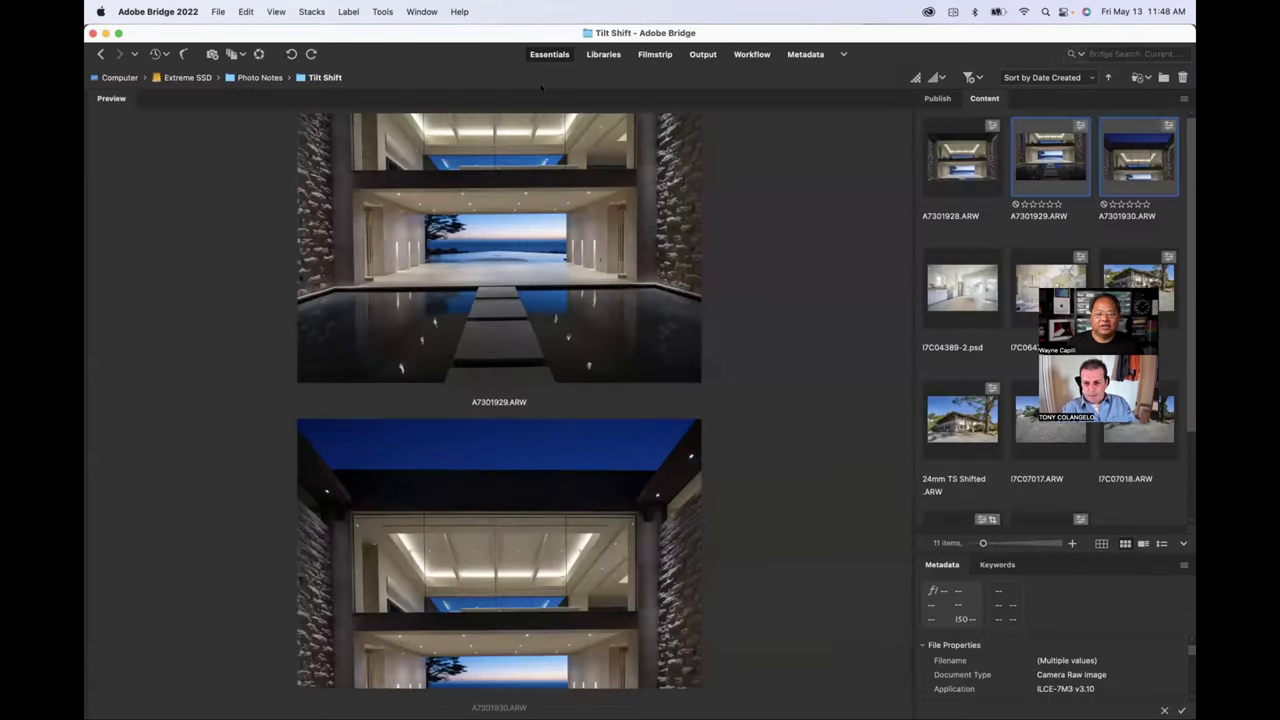
Combine A7301929.ARW and A7301930.ARW with Photomerge, using the Auto layout and blending the images together.
{"action": "left_click", "coordinate": [384, 14]}
{"action": "mouse_move", "coordinate": [460, 184]}
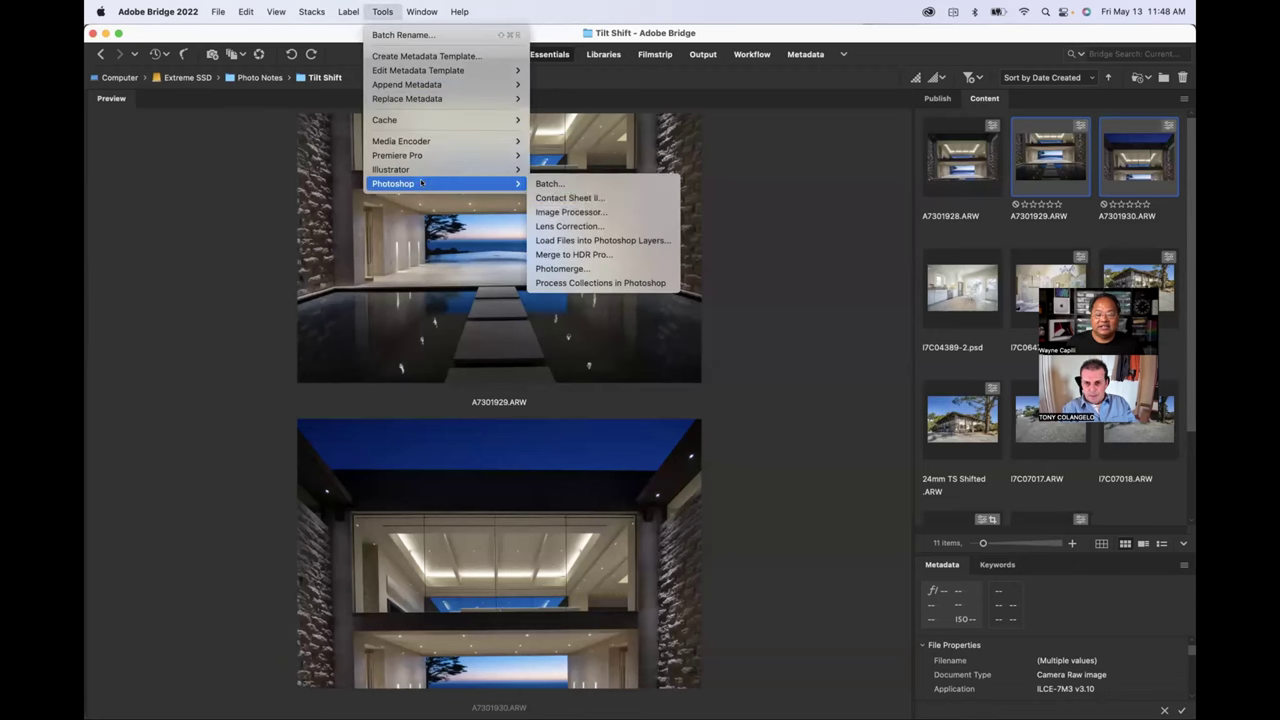
{"action": "left_click", "coordinate": [562, 269]}
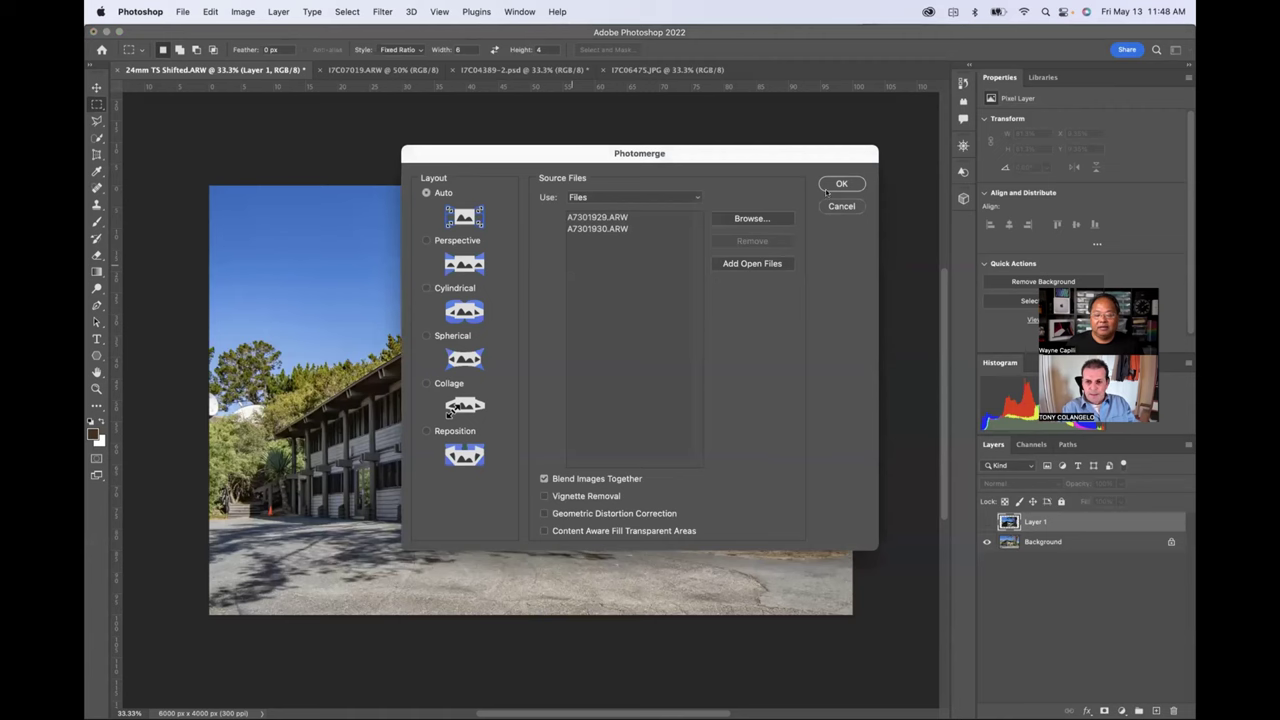
{"action": "left_click", "coordinate": [828, 186]}
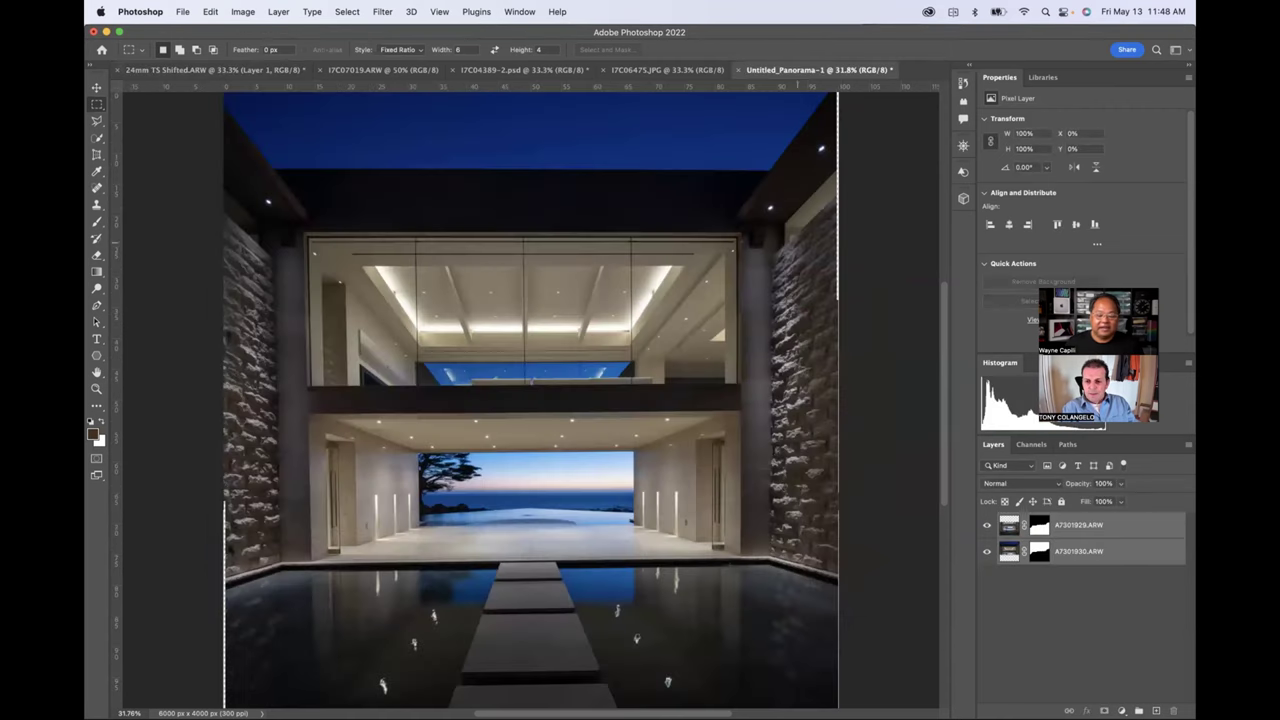